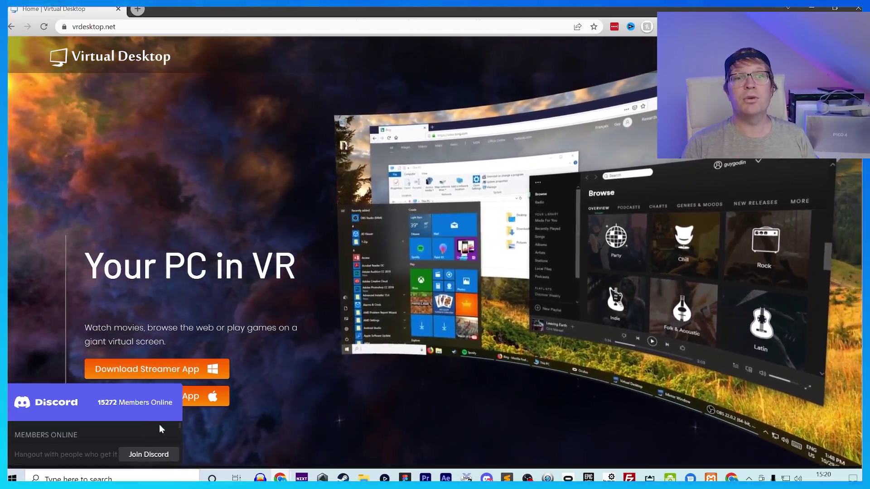
# Download the Windows VirtualDesktop.Streamer.Setup.exe from vrdesktop.net and show it in the Downloads folder
pyautogui.scroll(-3, 301, 365)
pyautogui.scroll(3, 336, 268)
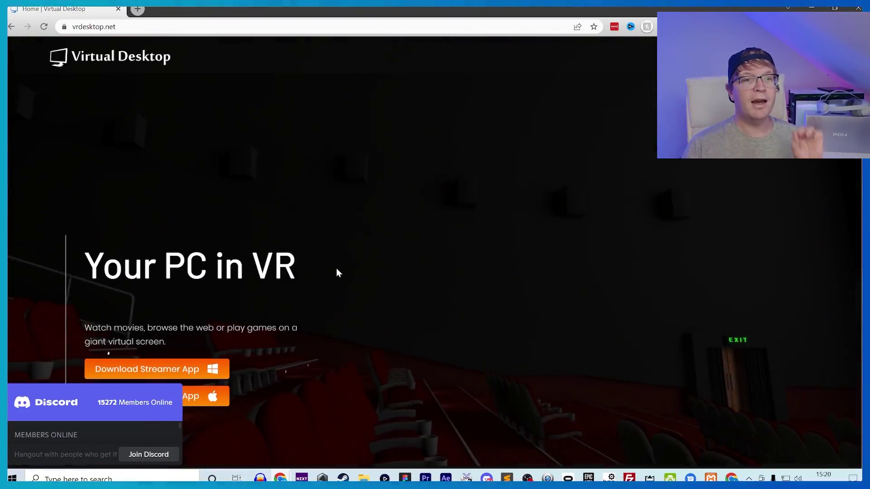
pyautogui.scroll(-3, 342, 267)
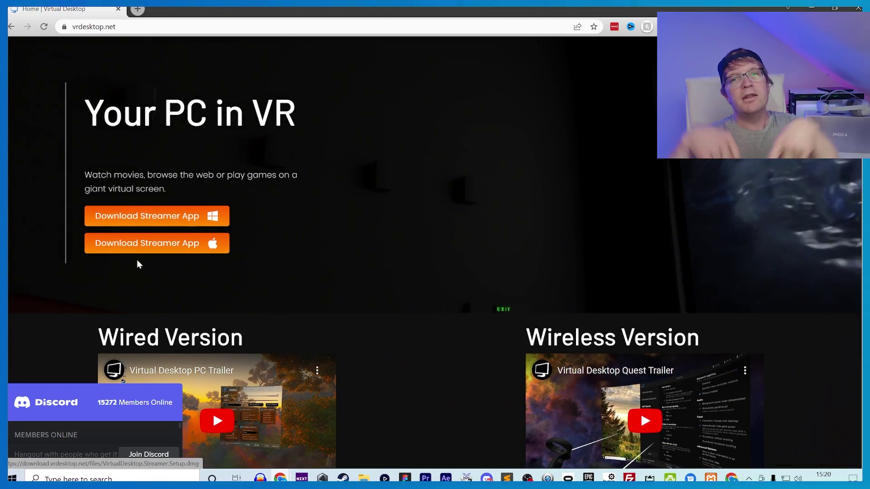
pyautogui.click(198, 222)
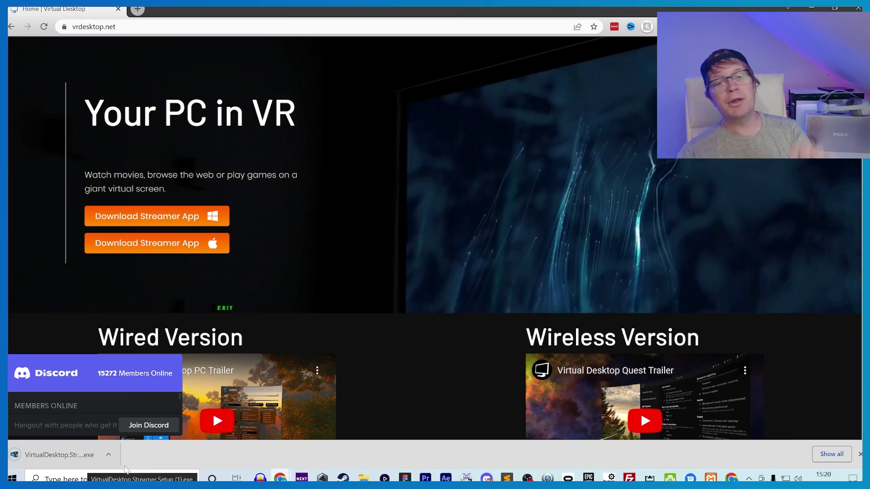
pyautogui.click(364, 478)
pyautogui.click(334, 249)
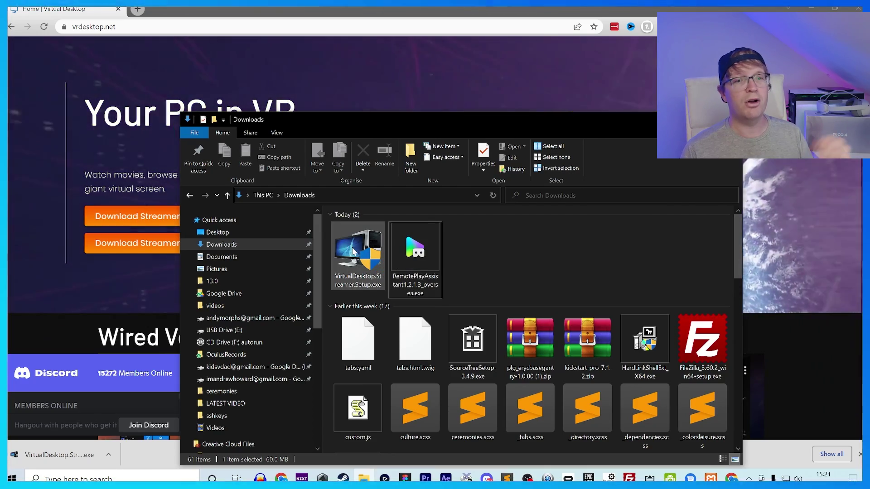
# Run VirtualDesktop.Streamer.Setup.exe from Downloads to start its setup wizard
pyautogui.click(353, 251)
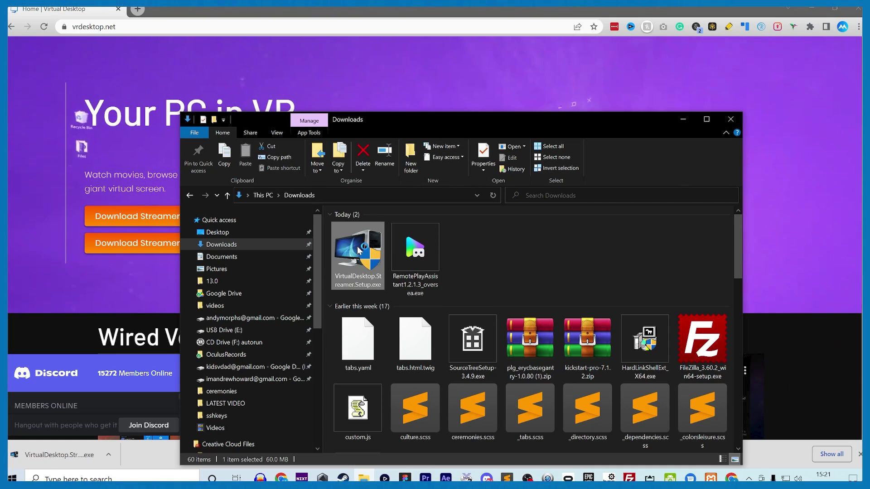
pyautogui.doubleClick(358, 250)
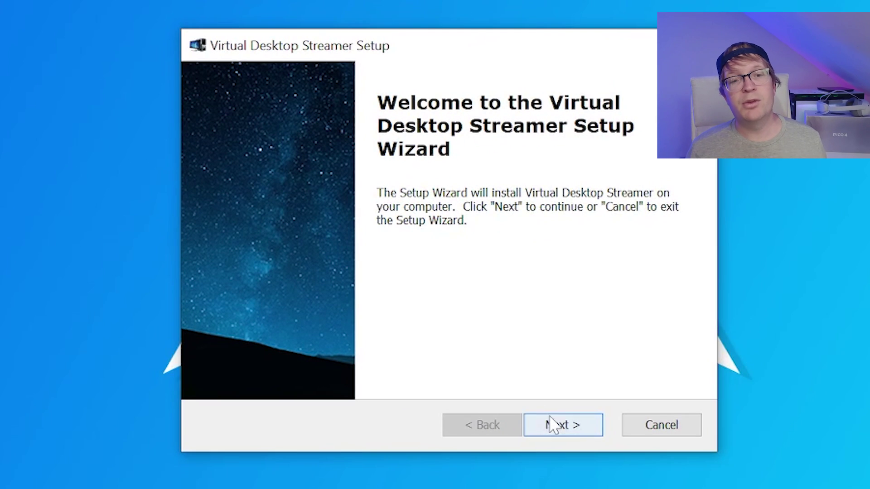
# Install Virtual Desktop Streamer to the default C:\Program Files\Virtual Desktop Streamer\ folder and launch it
pyautogui.click(559, 429)
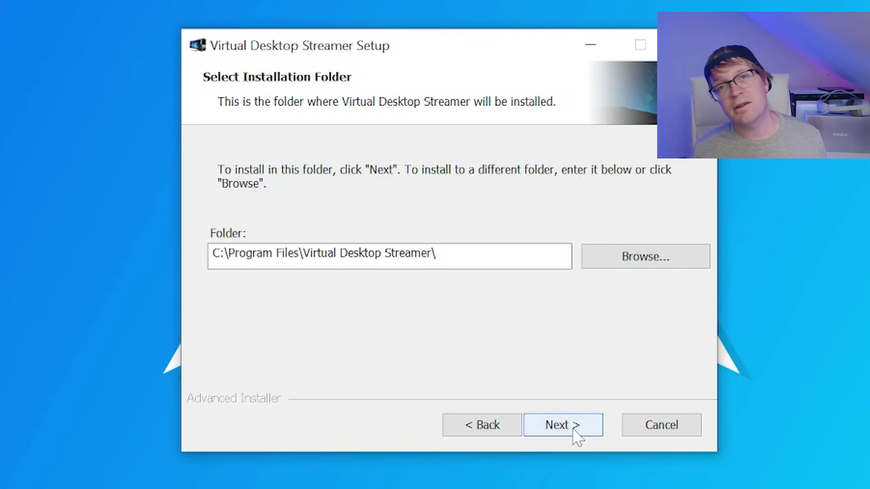
pyautogui.click(575, 435)
pyautogui.click(567, 428)
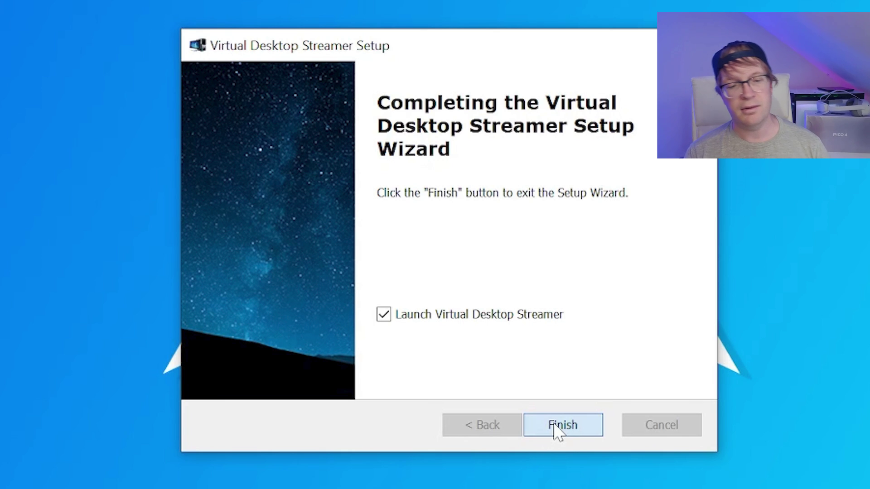
pyautogui.click(556, 428)
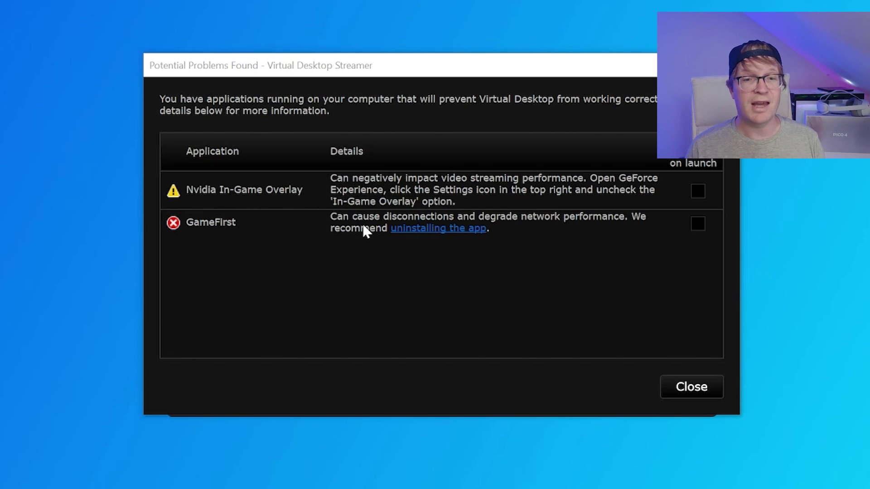
pyautogui.click(425, 229)
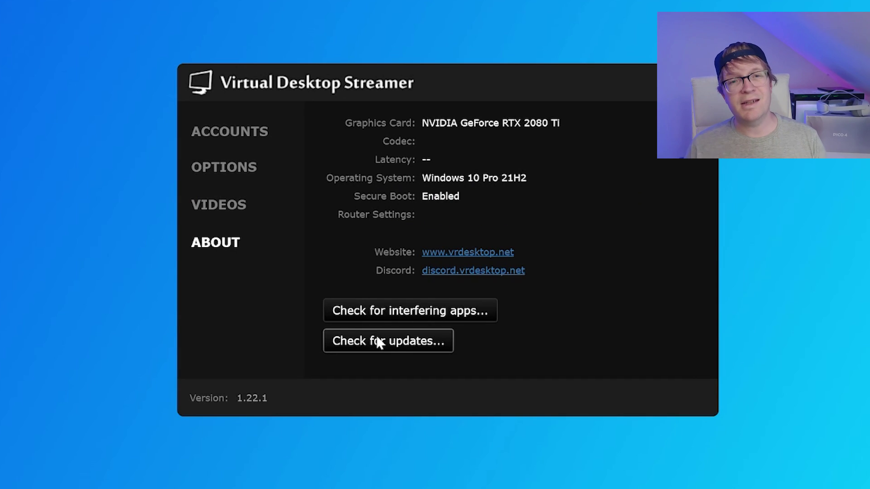
# Confirm no streamer updates are available, enter the Pico account username under Accounts, and view Options
pyautogui.click(375, 342)
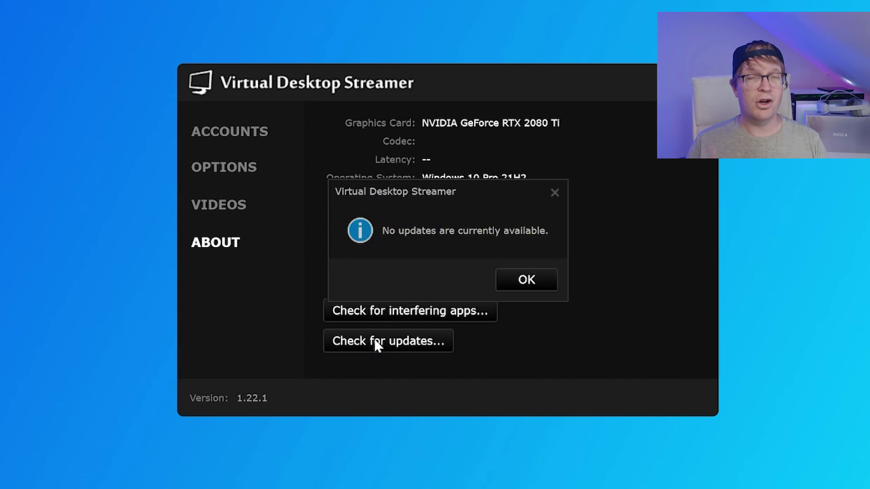
pyautogui.click(533, 286)
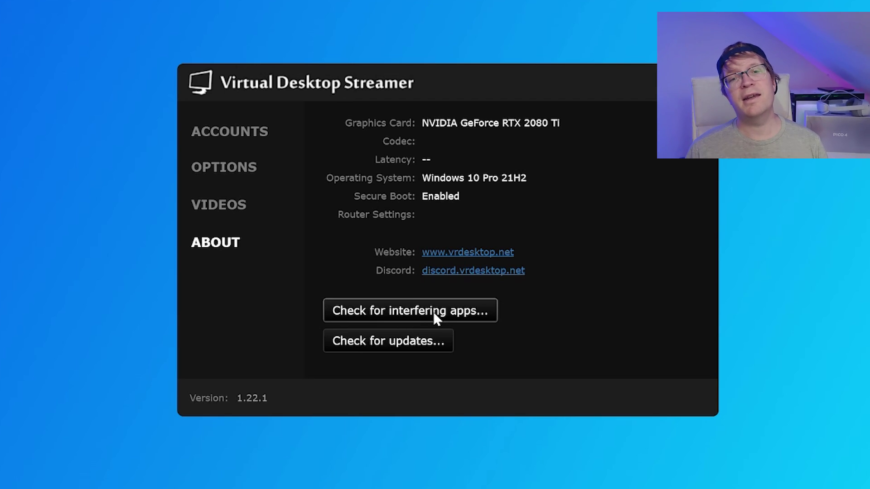
pyautogui.click(214, 140)
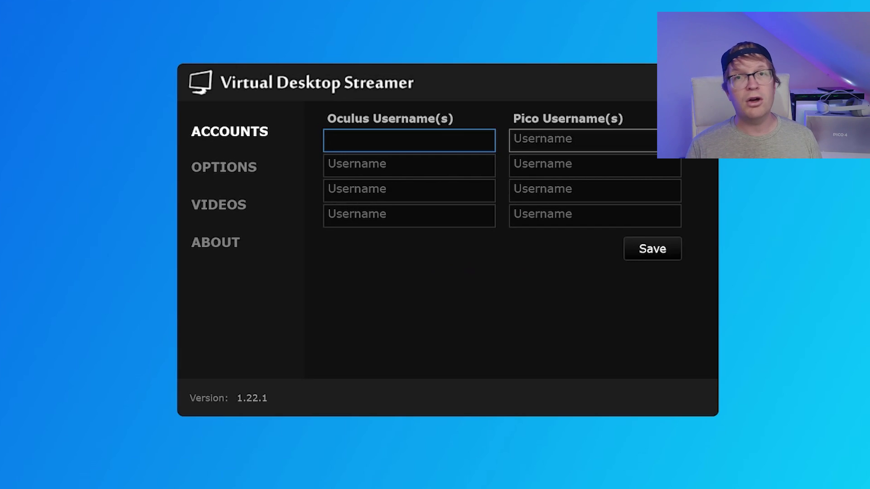
pyautogui.click(584, 140)
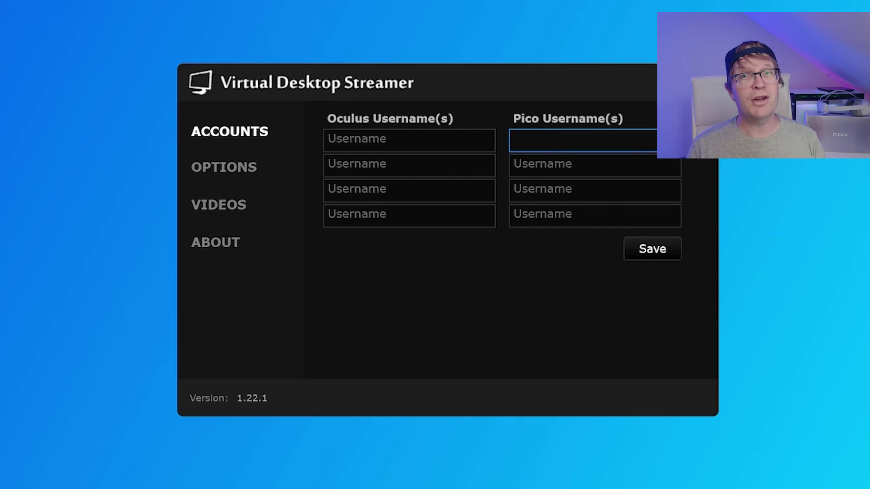
pyautogui.write('andymorphs')
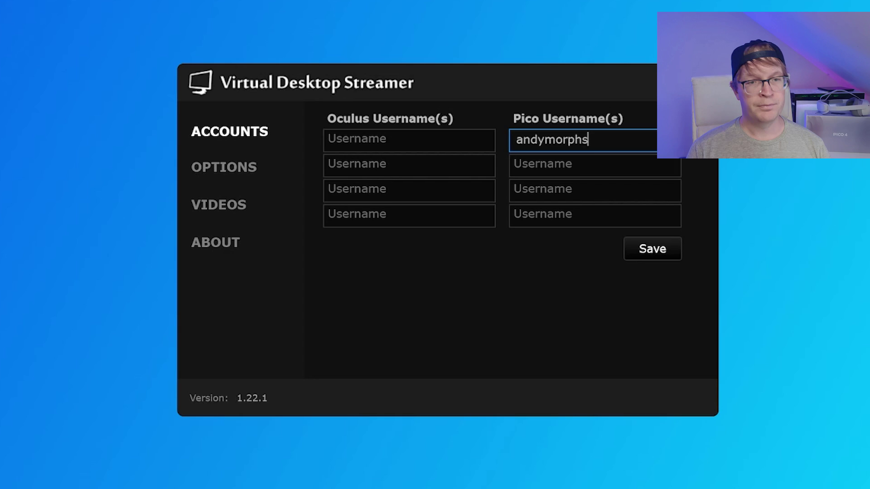
pyautogui.click(196, 167)
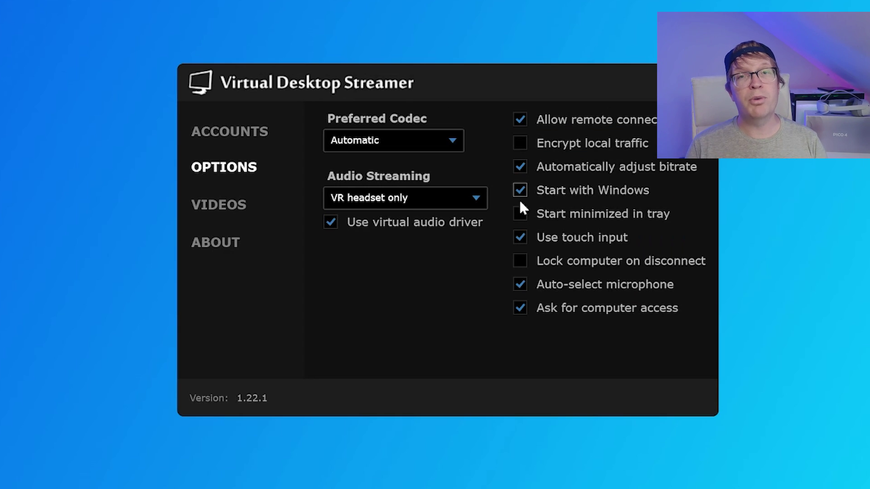
pyautogui.click(374, 202)
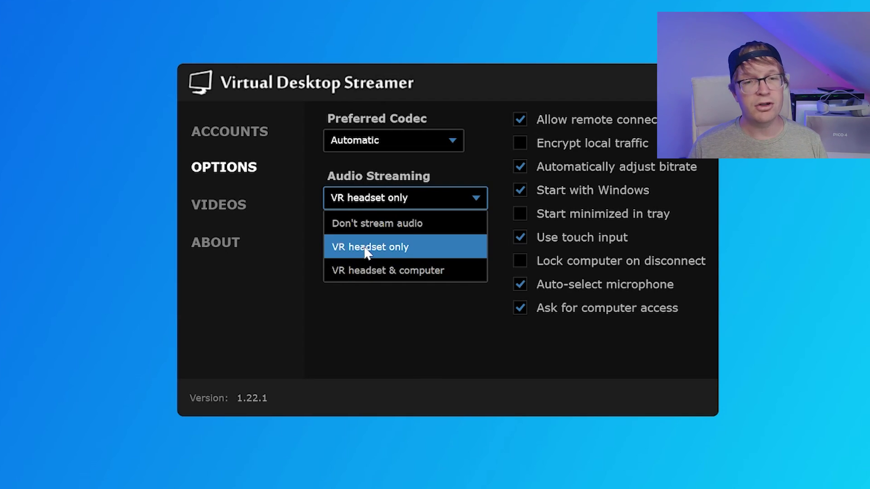
pyautogui.click(321, 245)
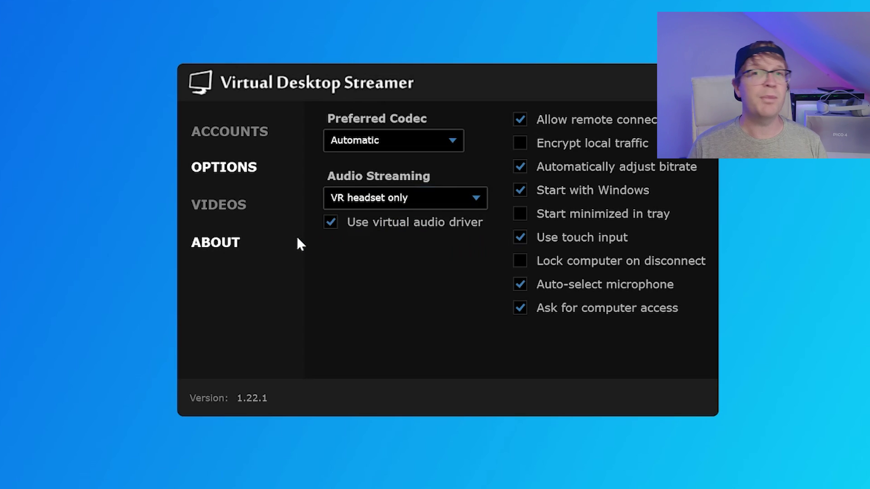
pyautogui.click(388, 140)
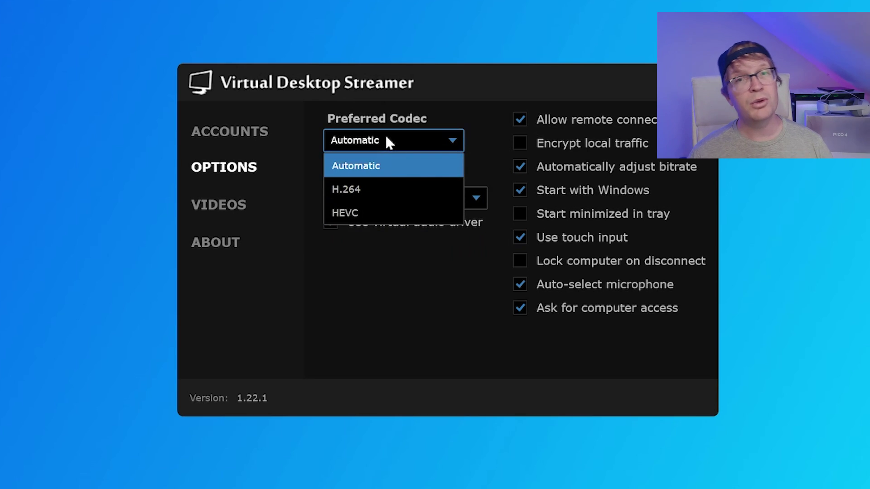
pyautogui.click(405, 301)
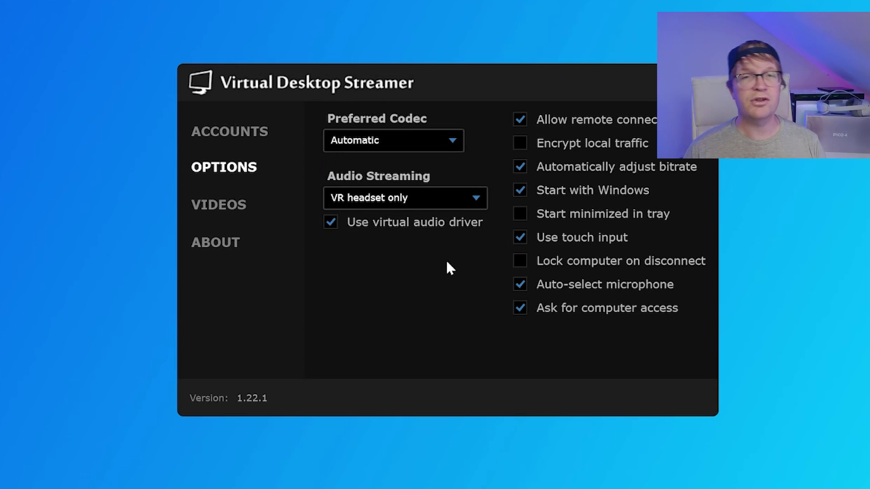
# Review the Videos folder settings and browse the root-folder chooser for a new location
pyautogui.click(233, 210)
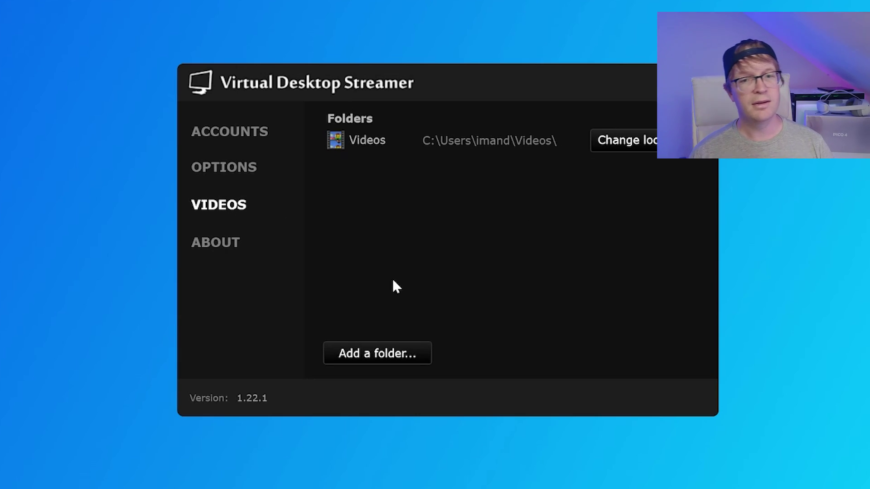
pyautogui.click(648, 142)
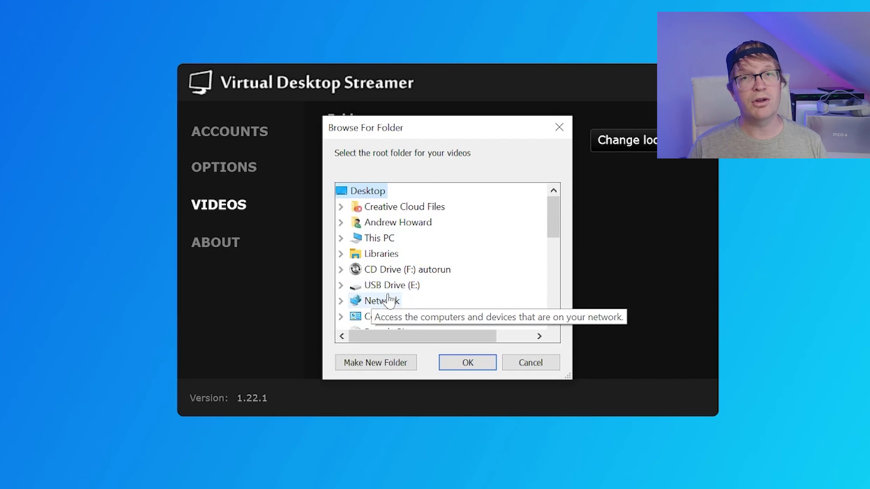
pyautogui.scroll(-8, 388, 300)
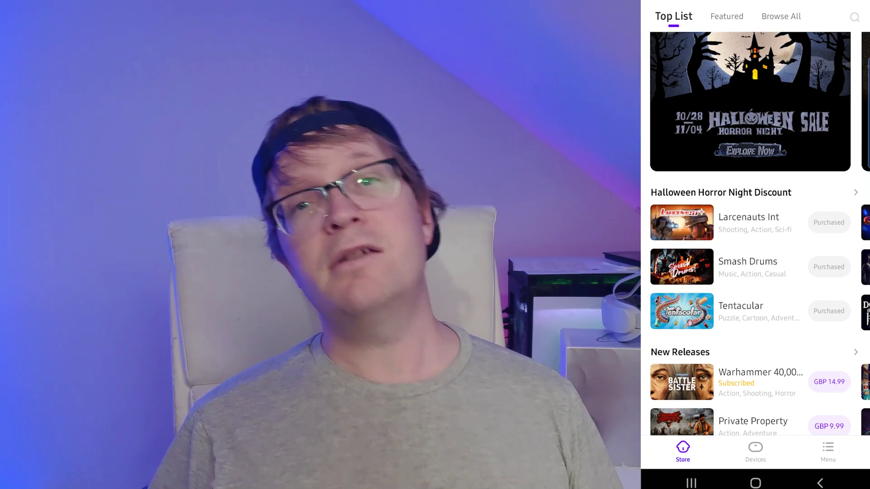
# Search the PICO store for 'virt' and open the Virtual Desktop page, already Purchased
pyautogui.click(723, 17)
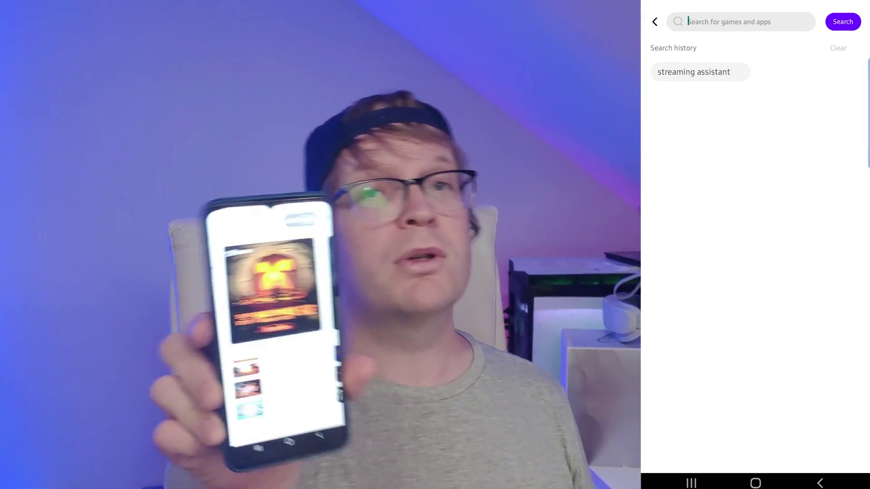
pyautogui.write('virt')
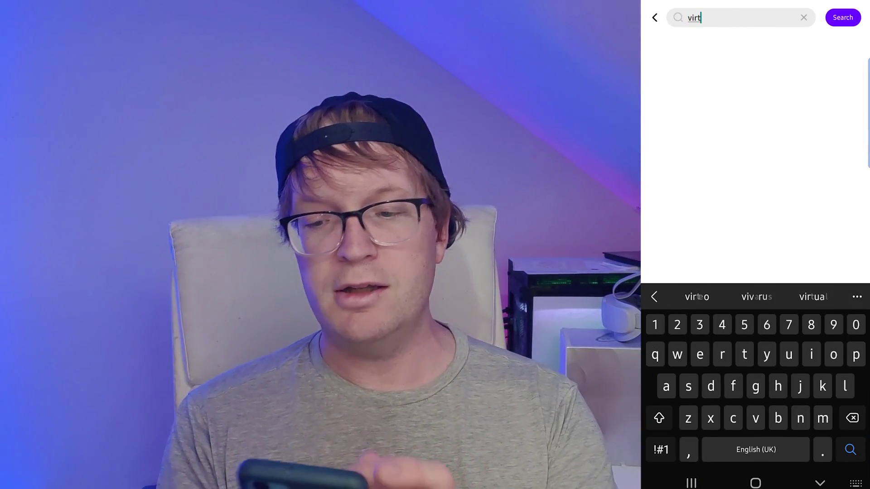
pyautogui.click(736, 50)
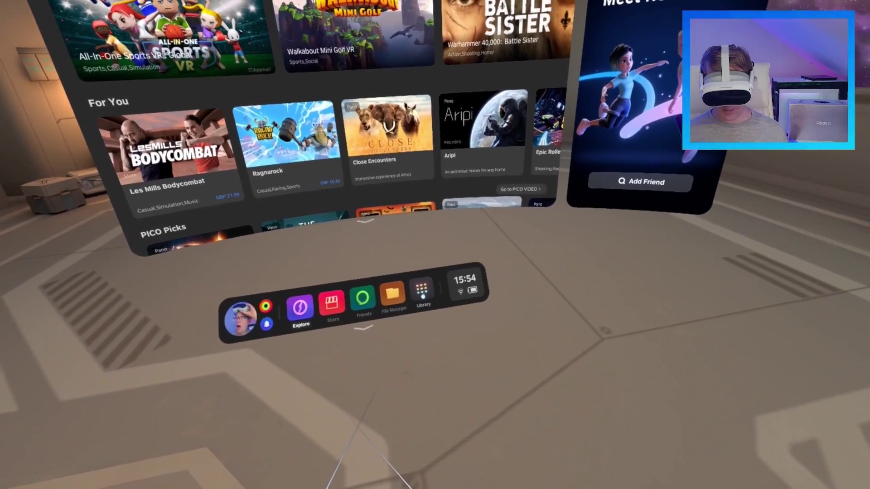
# In the headset Library, filter apps by Not installed, then Apps, and finally All
pyautogui.click(417, 283)
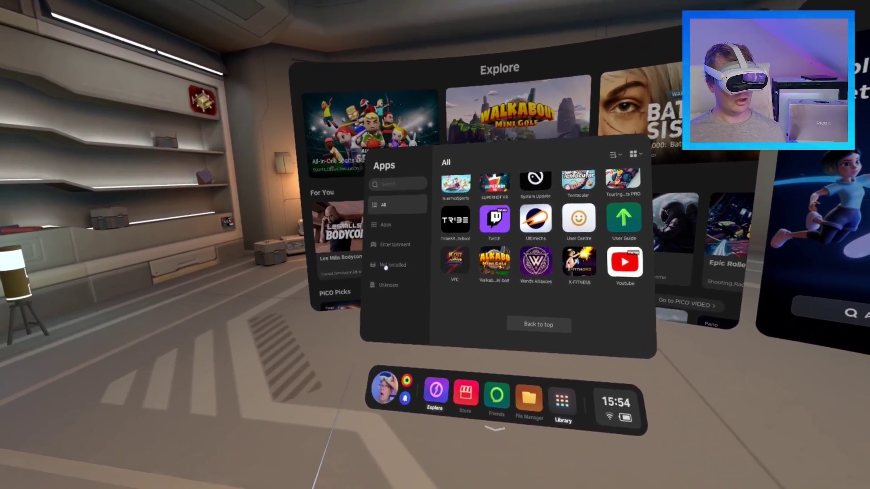
pyautogui.click(373, 296)
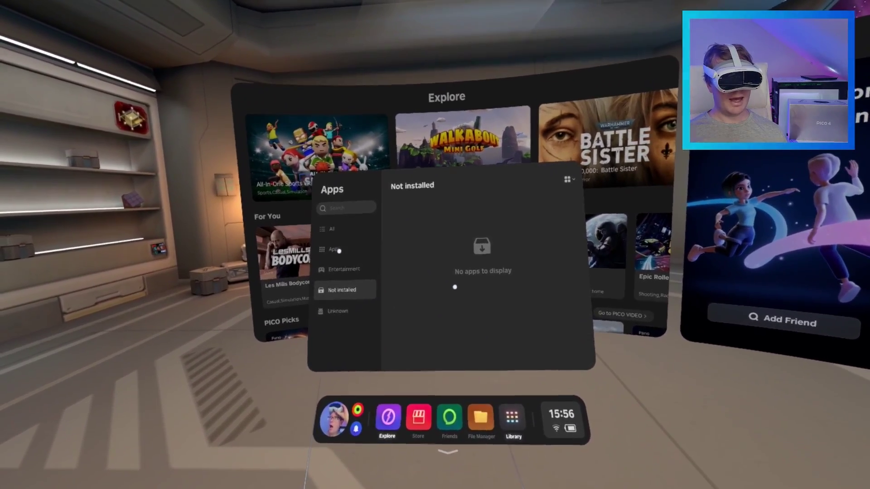
pyautogui.click(320, 255)
pyautogui.click(332, 228)
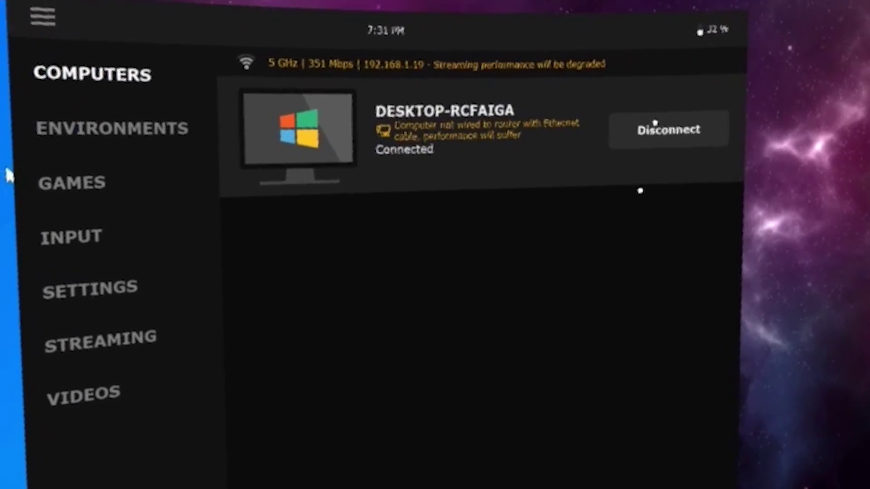
# Disconnect Virtual Desktop from the PC DESKTOP-RCFAIGA
pyautogui.click(669, 125)
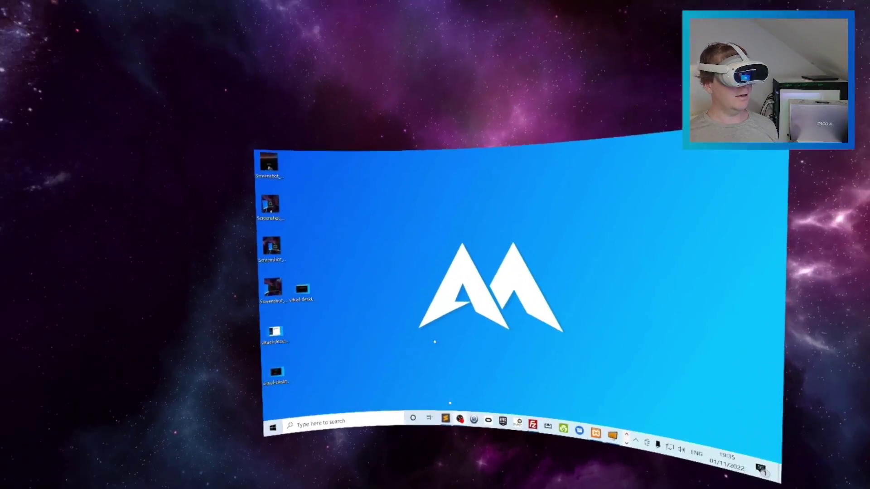
# Bring the Virtual Desktop menu back up over the streamed Windows desktop
pyautogui.press('Escape')
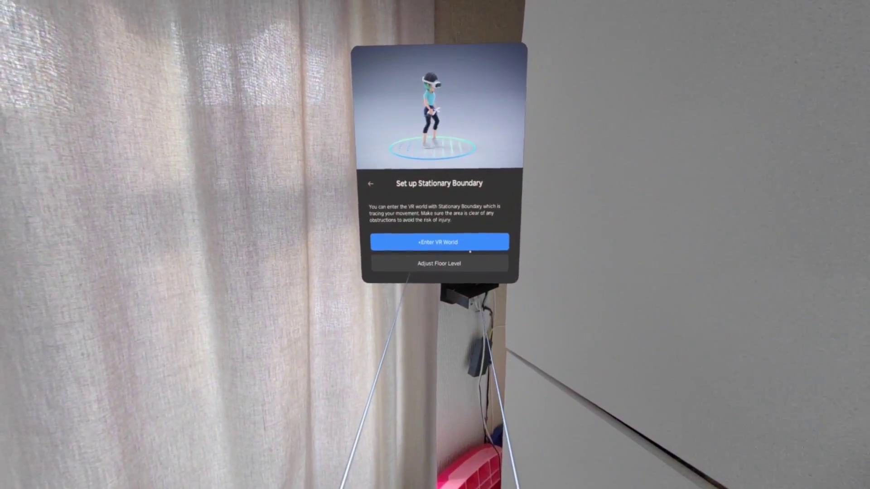
# Accept the stationary boundary with Enter VR World to return to Virtual Desktop
pyautogui.click(470, 249)
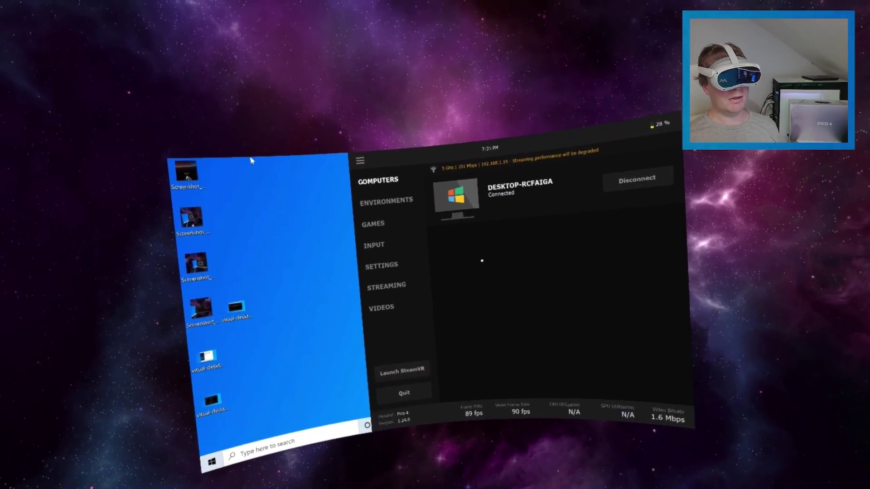
# Switch the environment from Purple Nebula to Space Sky, then bring up the Games list
pyautogui.click(382, 196)
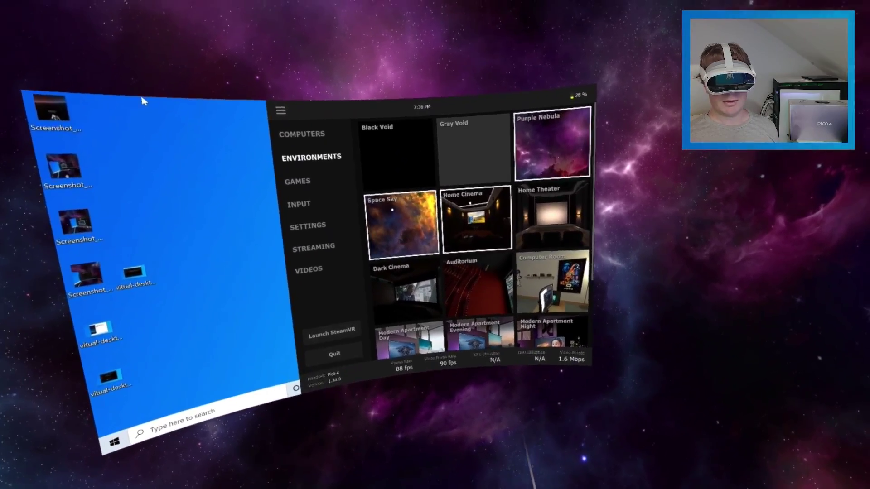
pyautogui.click(392, 209)
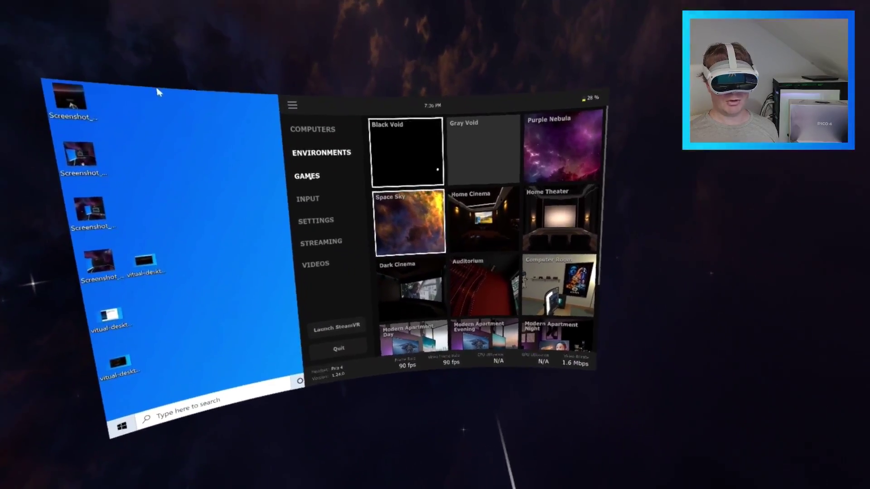
pyautogui.click(331, 184)
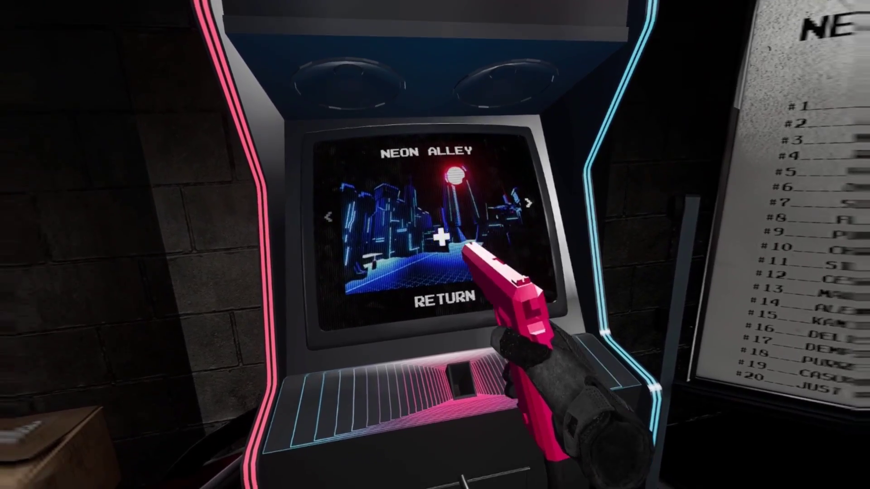
# Start an arcade shooter level at a chosen difficulty, then view the Input and Settings pages
pyautogui.click(415, 240)
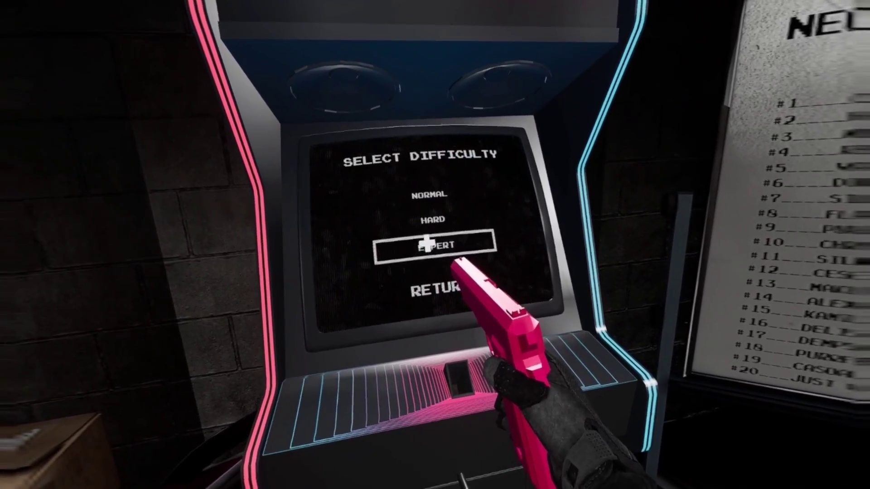
pyautogui.click(427, 198)
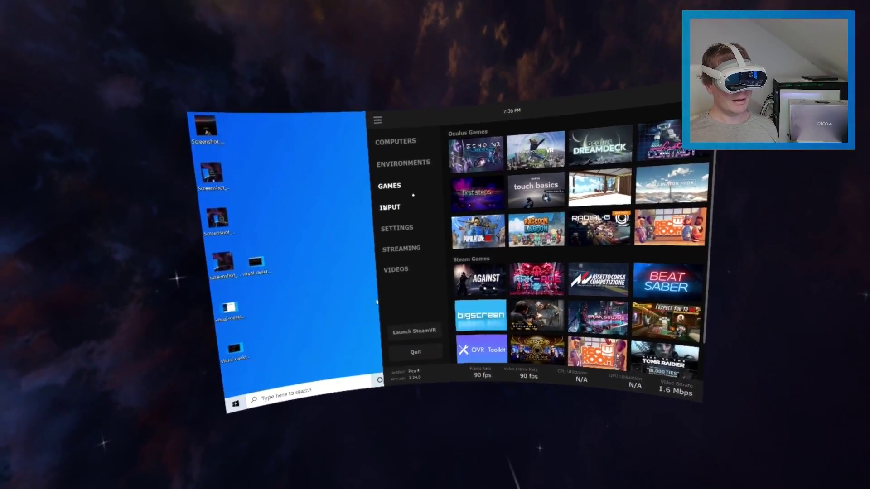
pyautogui.click(401, 235)
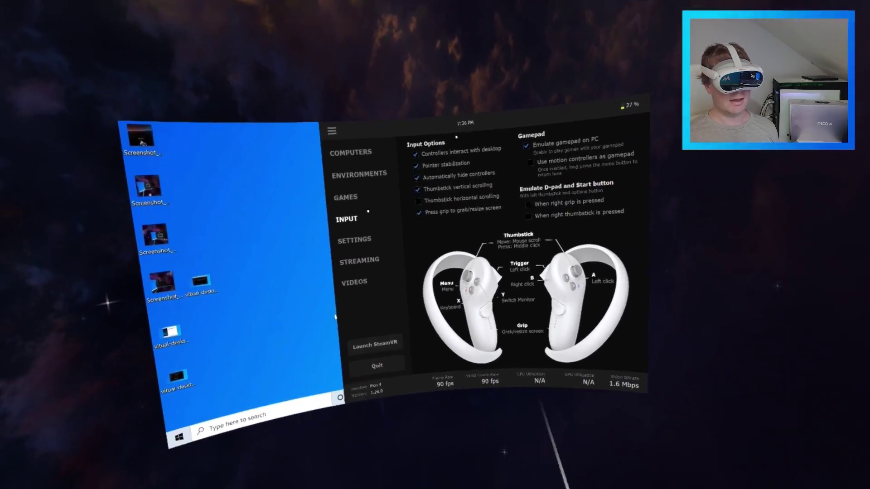
pyautogui.click(390, 218)
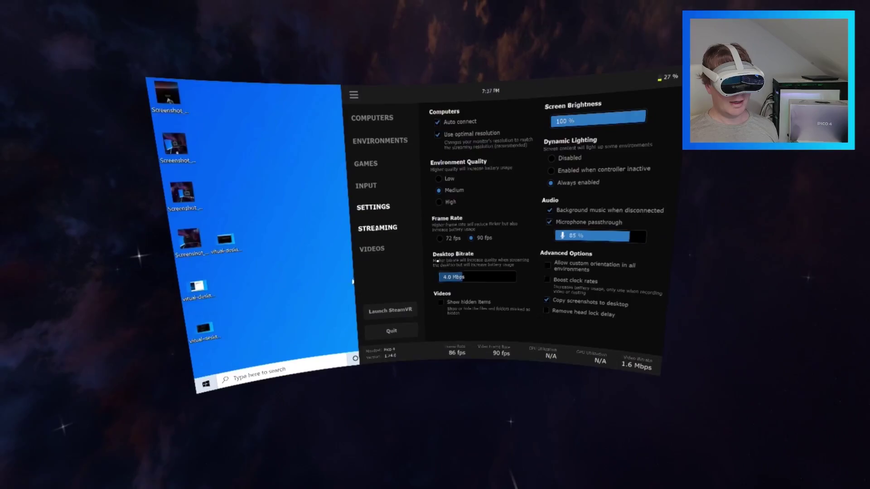
# Show the Streaming page: Medium graphics quality, 90 fps, 10 Mbps bitrate, Automatic spacewarp
pyautogui.click(294, 256)
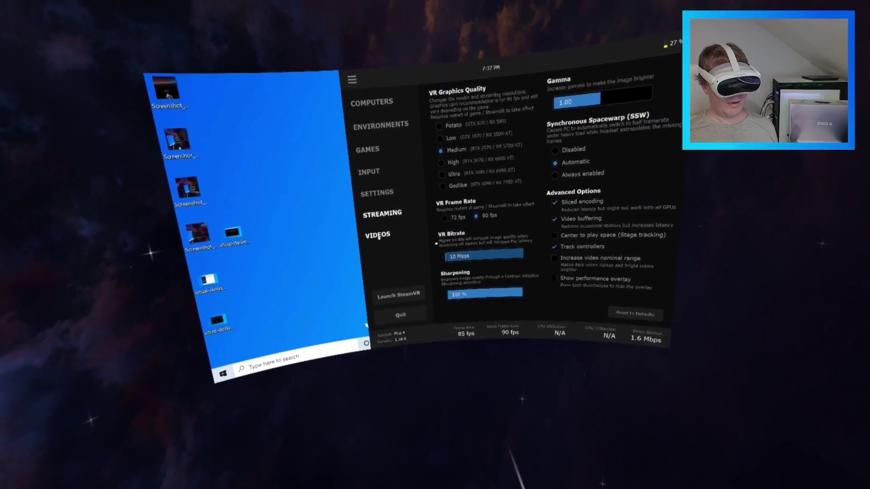
# Show the PC's Videos page with its single Screenrecording folder
pyautogui.click(337, 250)
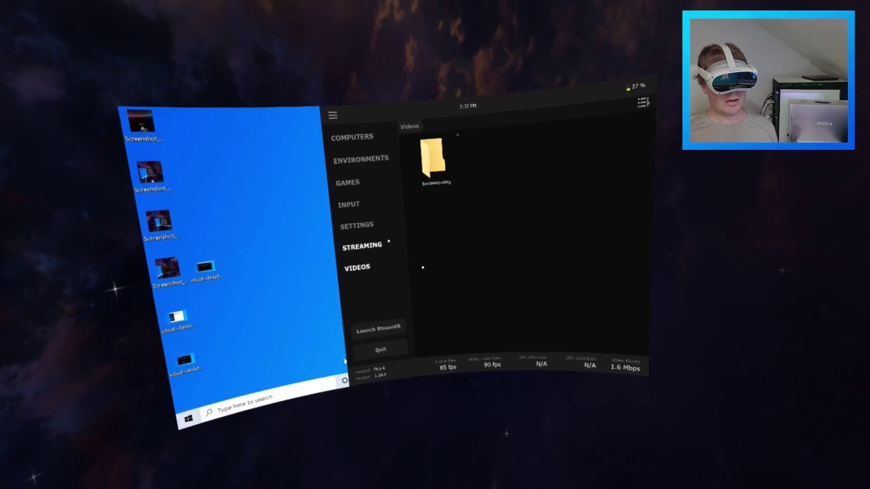